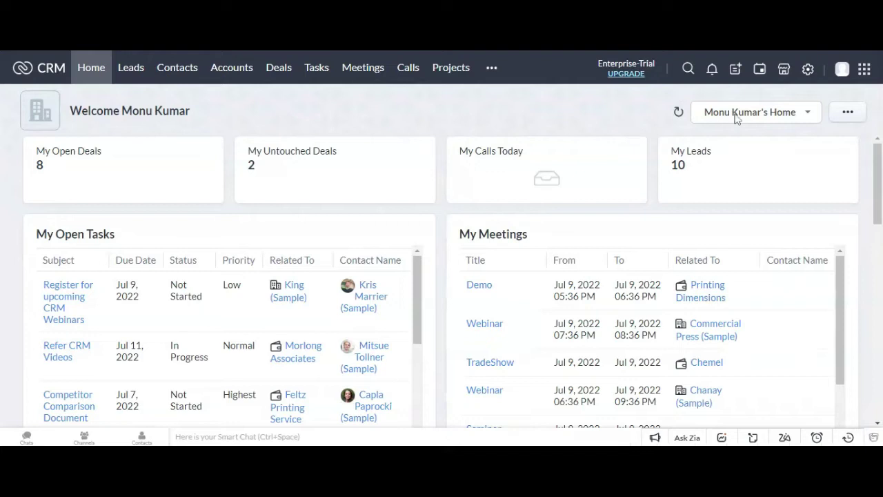
Search the Marketplace for 'smaalert' and open the SMS Alert for Zoho CRM listing
{"action": "mouse_move", "coordinate": [758, 169]}
{"action": "left_click", "coordinate": [809, 70]}
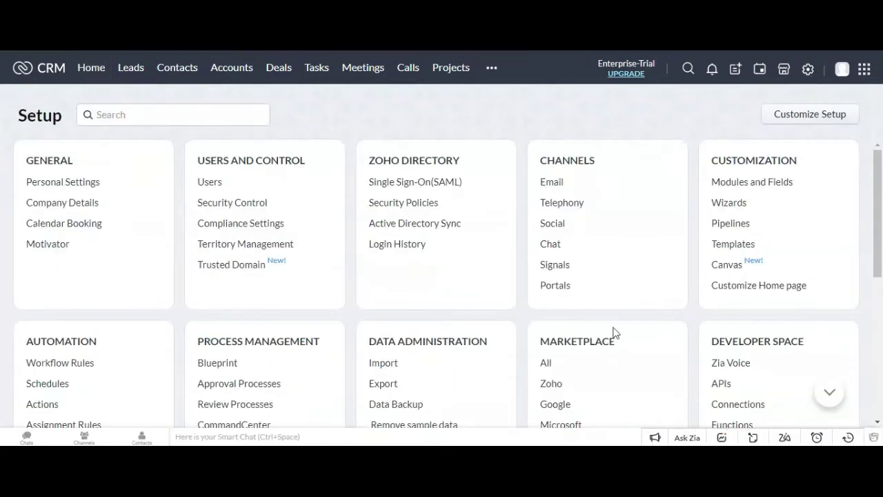
{"action": "left_click", "coordinate": [545, 362]}
{"action": "type", "text": "sm"}
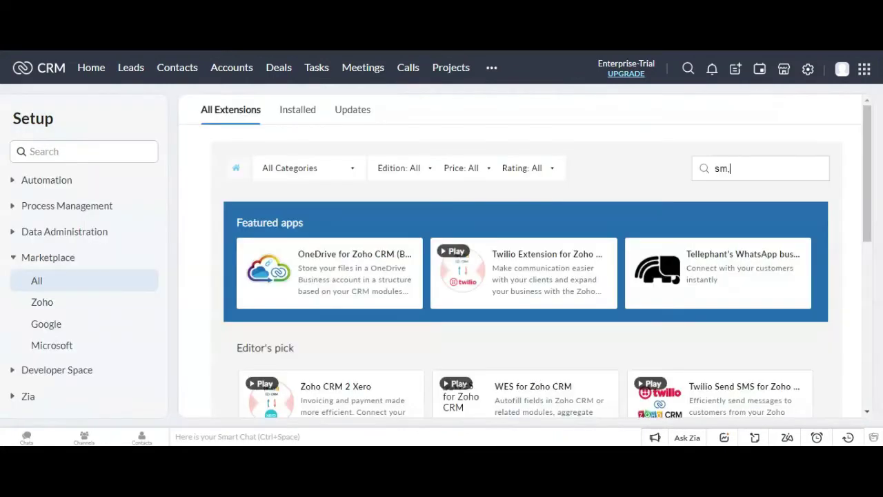
{"action": "type", "text": "aalert"}
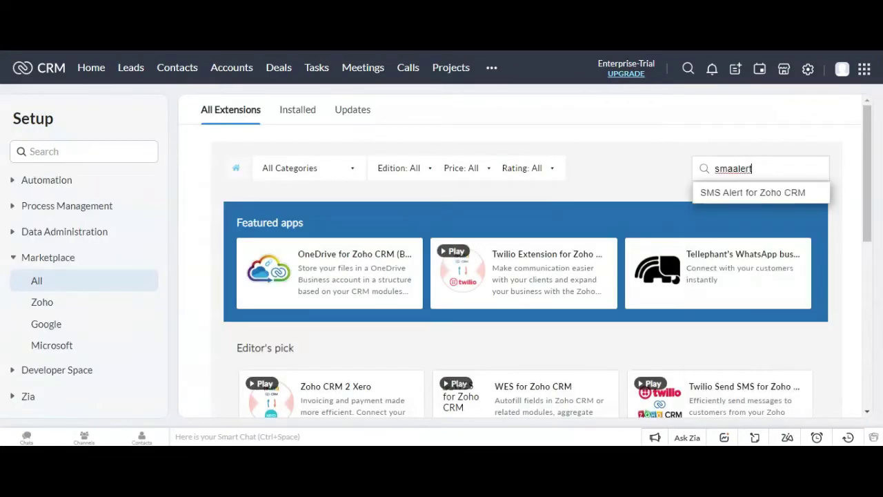
{"action": "key", "text": "Return"}
{"action": "left_click", "coordinate": [371, 314]}
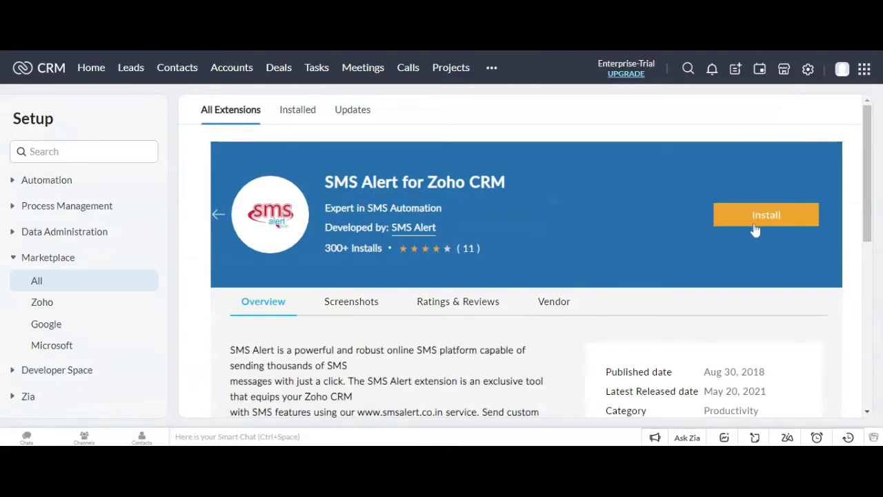
Start installing SMS Alert, accepting the vendor terms and Zoho Marketplace terms of service
{"action": "left_click", "coordinate": [755, 229]}
{"action": "left_click", "coordinate": [298, 246]}
{"action": "left_click", "coordinate": [298, 267]}
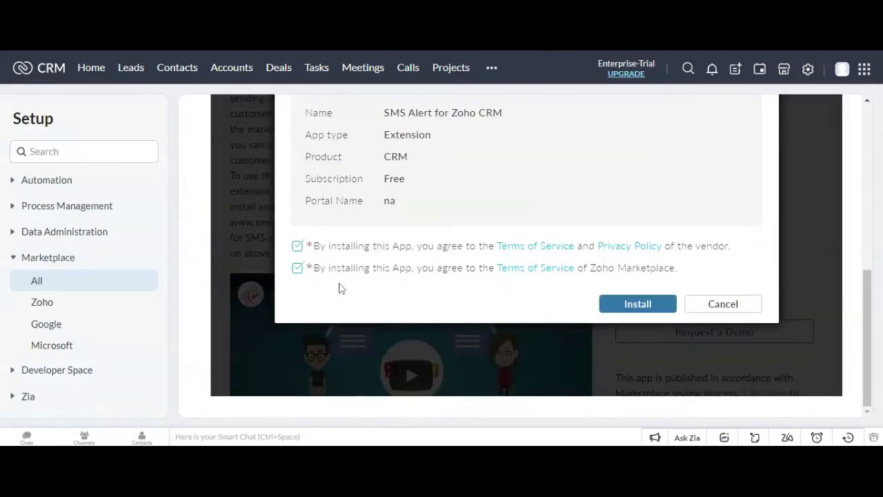
{"action": "left_click", "coordinate": [634, 311]}
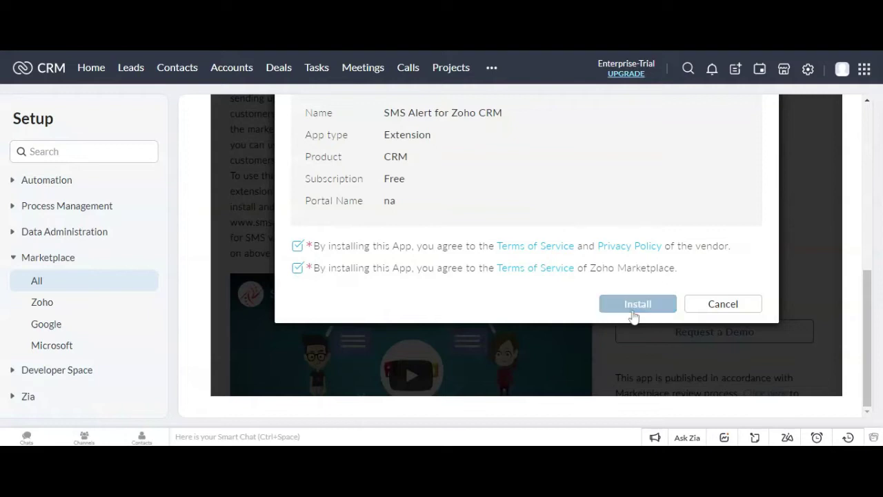
Accept SMS Alert's terms and data authorization, and install it for all users
{"action": "scroll", "coordinate": [583, 333], "scroll_direction": "down", "scroll_amount": 2}
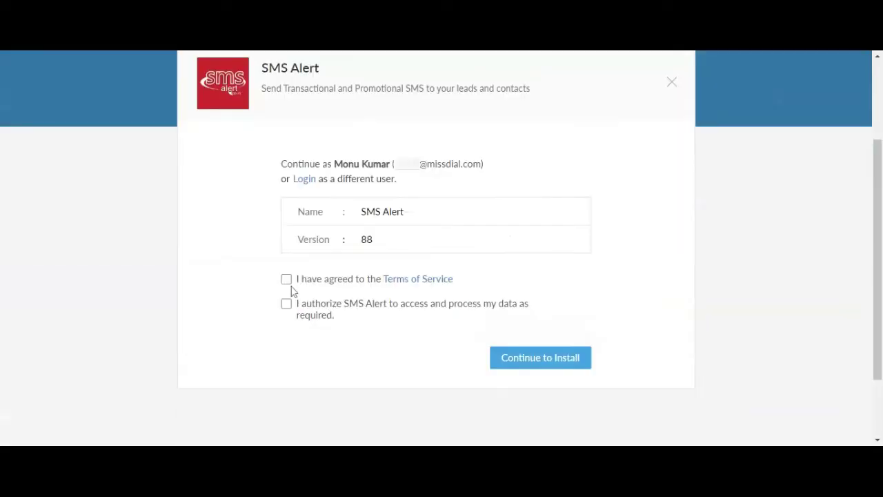
{"action": "left_click", "coordinate": [286, 279]}
{"action": "left_click", "coordinate": [286, 304]}
{"action": "left_click", "coordinate": [523, 365]}
{"action": "left_click", "coordinate": [302, 215]}
{"action": "left_click", "coordinate": [561, 289]}
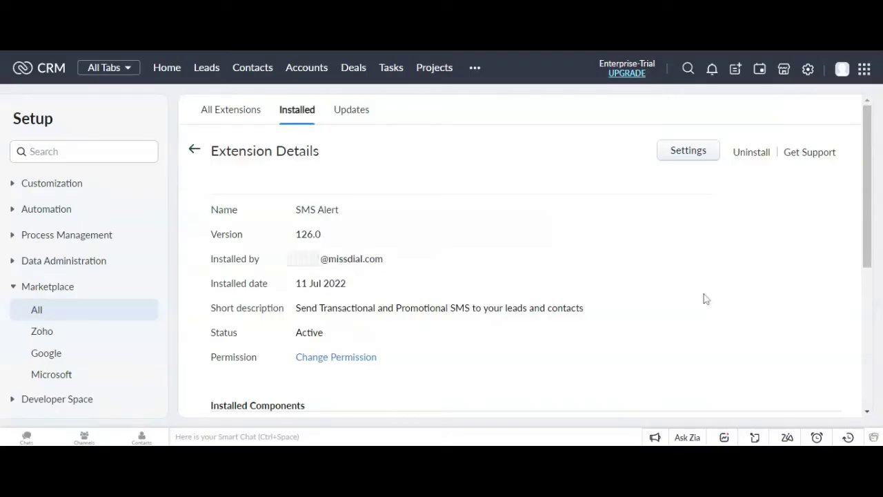
Enter the SMS Alert account username and password, verify, and save with sender ID ESTORE and country India
{"action": "left_click", "coordinate": [693, 152]}
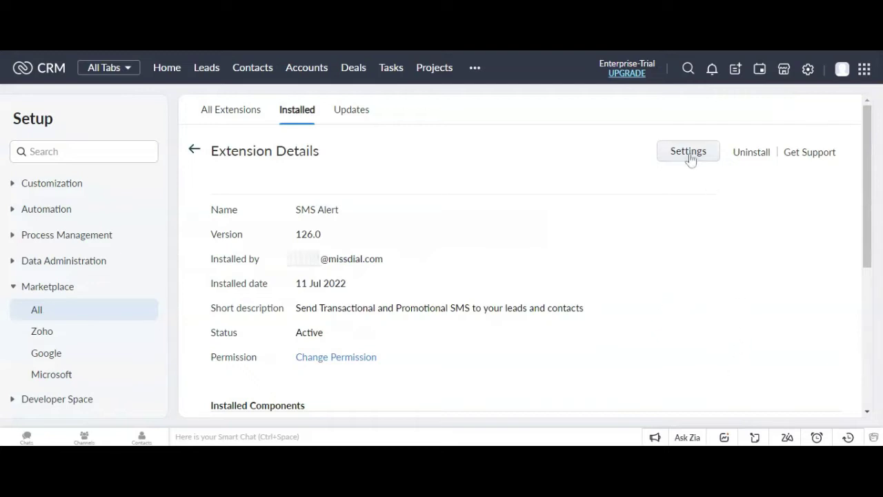
{"action": "scroll", "coordinate": [686, 237], "scroll_direction": "down", "scroll_amount": 1}
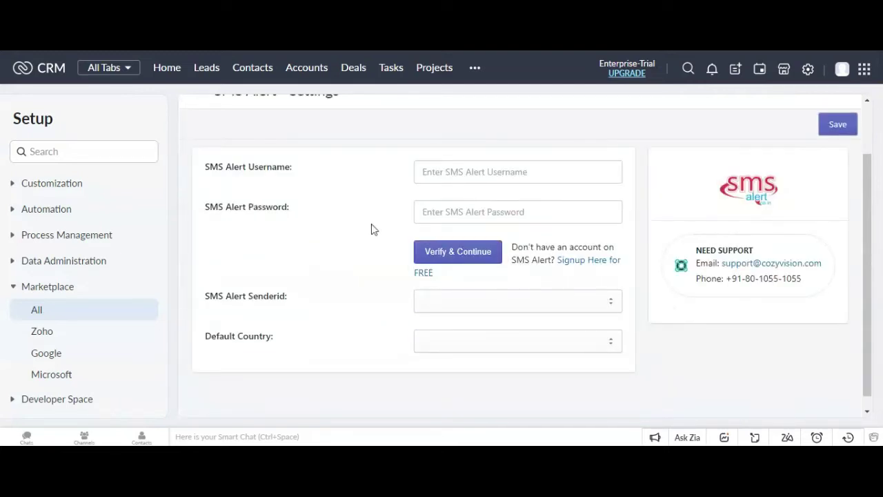
{"action": "left_click", "coordinate": [448, 178]}
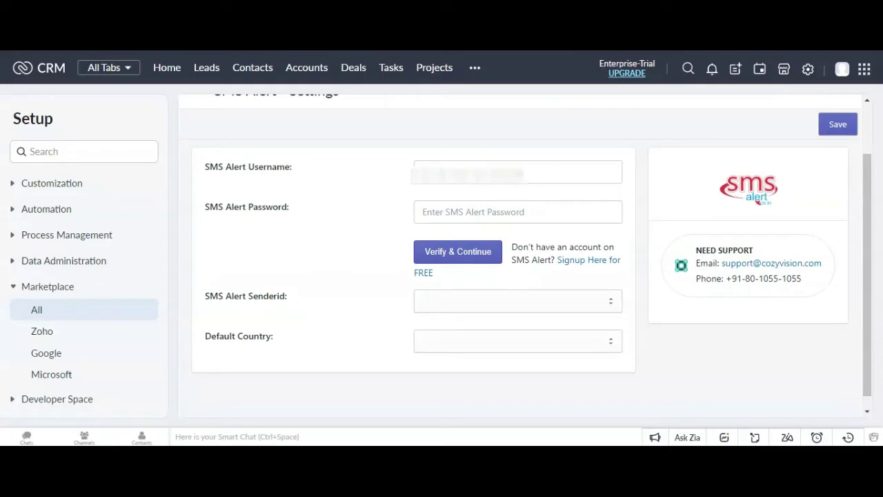
{"action": "left_click", "coordinate": [475, 211]}
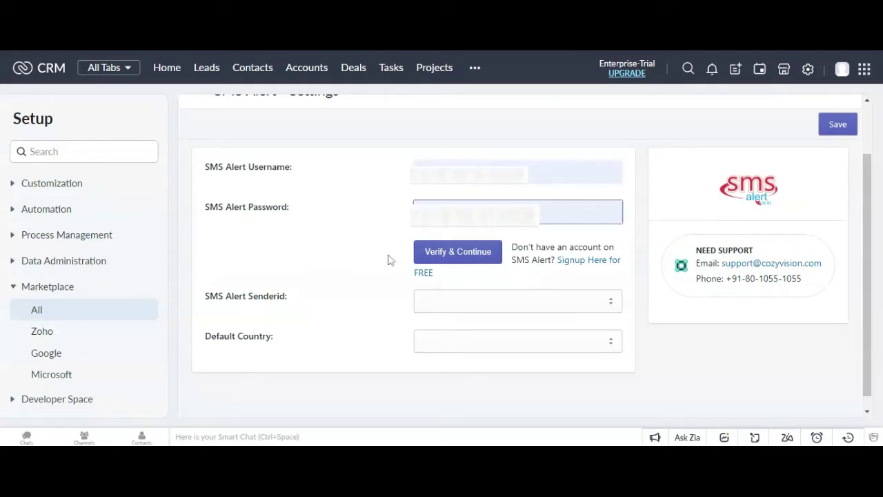
{"action": "left_click", "coordinate": [431, 260]}
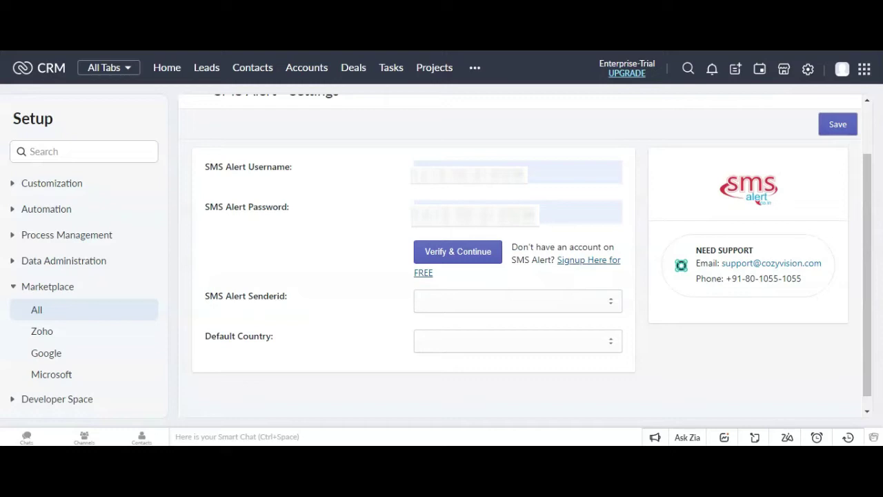
{"action": "left_click", "coordinate": [457, 251]}
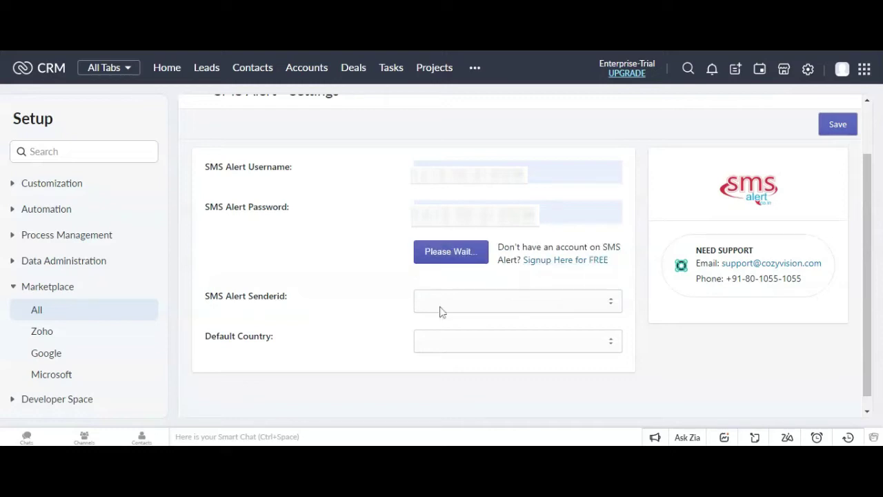
{"action": "left_click", "coordinate": [838, 131]}
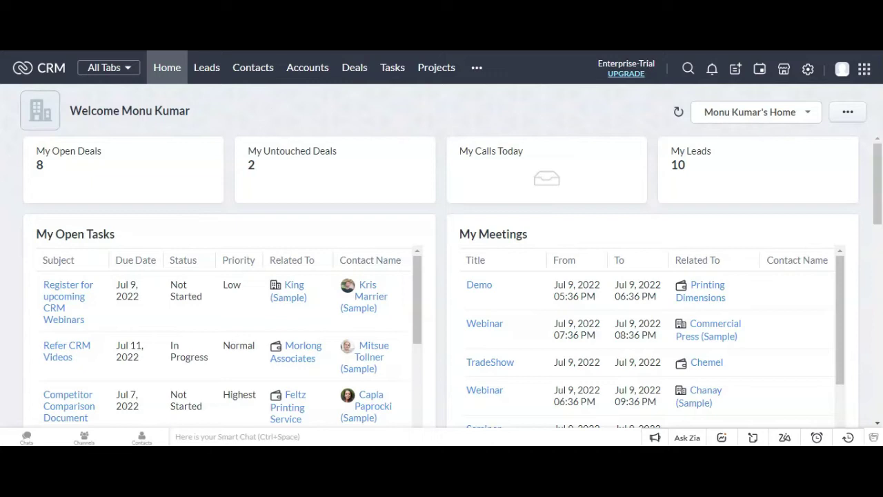
Select the first sample lead in Leads and start a Send SMS to it
{"action": "left_click", "coordinate": [208, 70]}
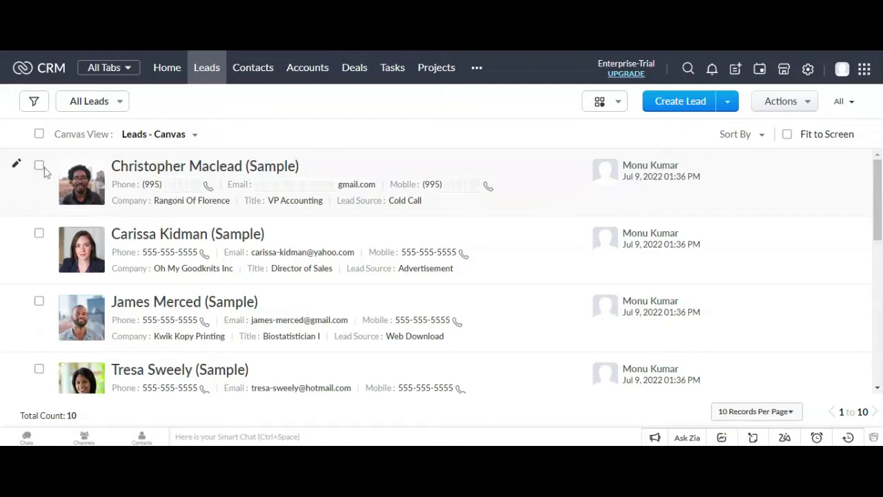
{"action": "left_click", "coordinate": [39, 164]}
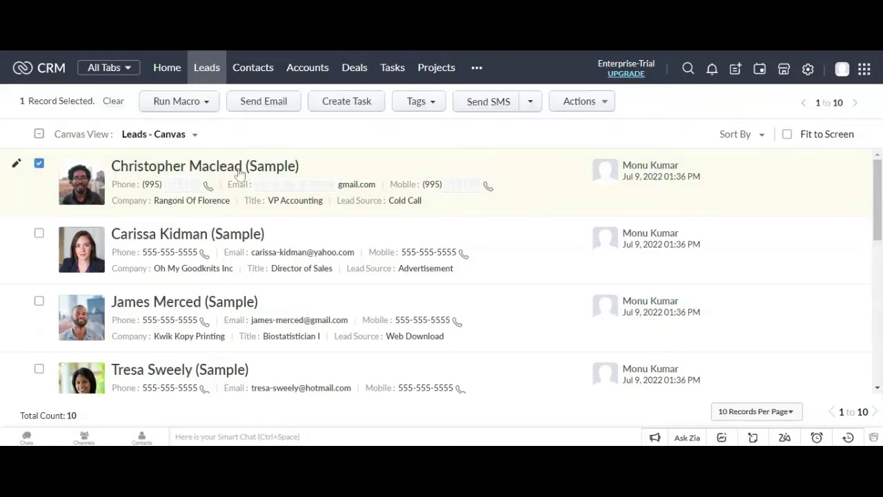
{"action": "left_click", "coordinate": [484, 110]}
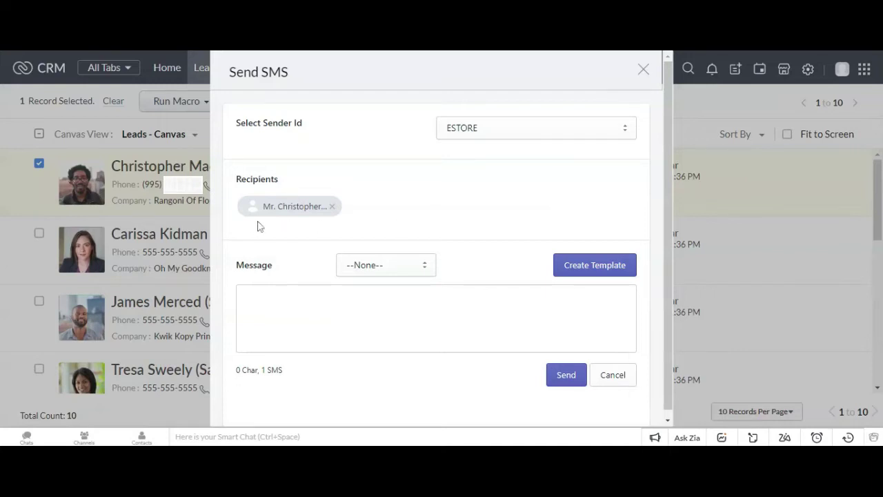
Load the tmpl_133742 template and replace the name placeholder after Dear with the lead's name
{"action": "left_click", "coordinate": [414, 265]}
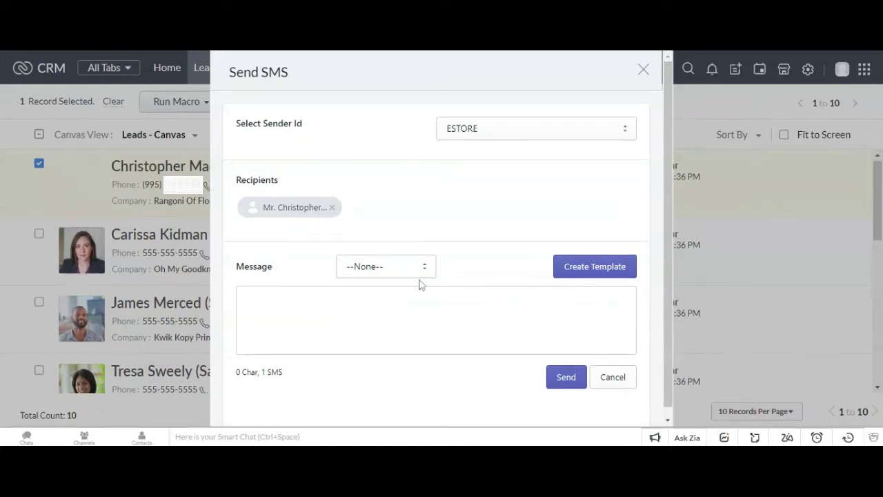
{"action": "left_click", "coordinate": [420, 282]}
{"action": "left_click_drag", "start_coordinate": [266, 297], "coordinate": [295, 297]}
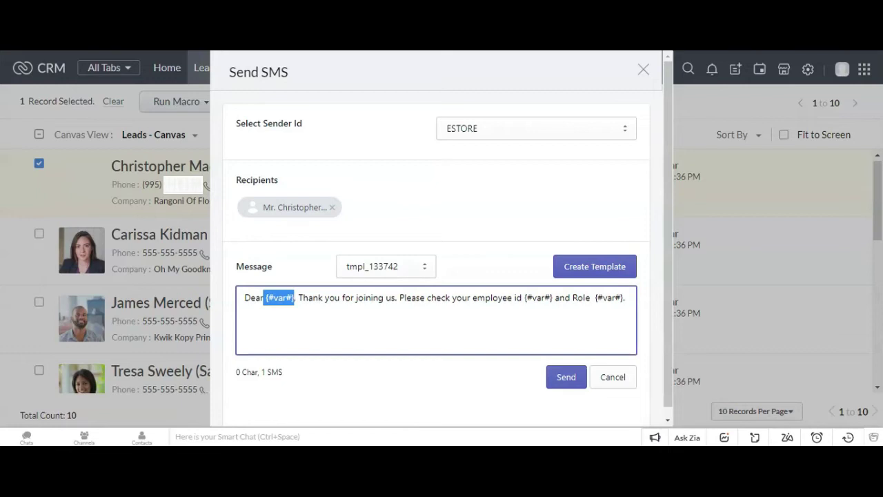
{"action": "type", "text": "R"}
{"action": "key", "text": "BackSpace"}
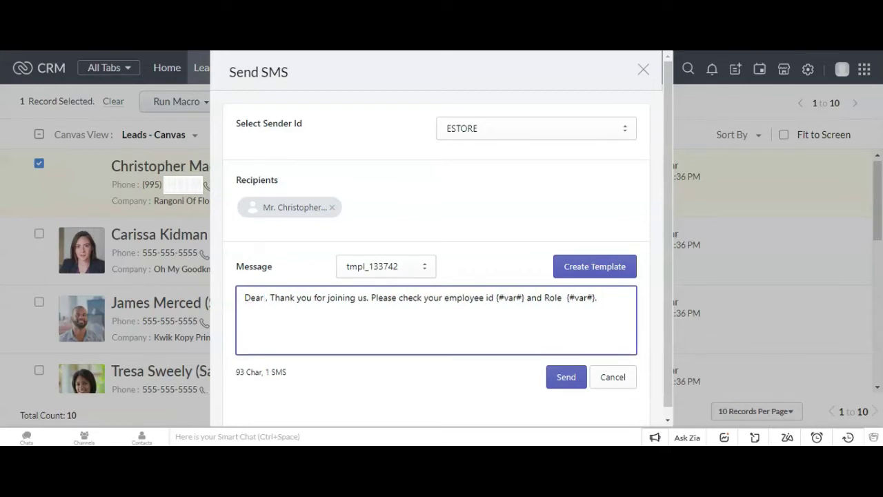
{"action": "type", "text": "Rahu"}
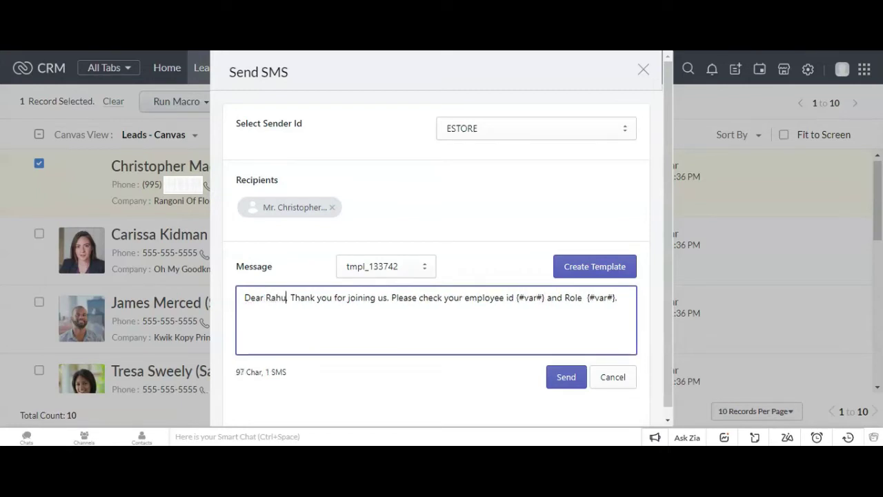
{"action": "type", "text": "l"}
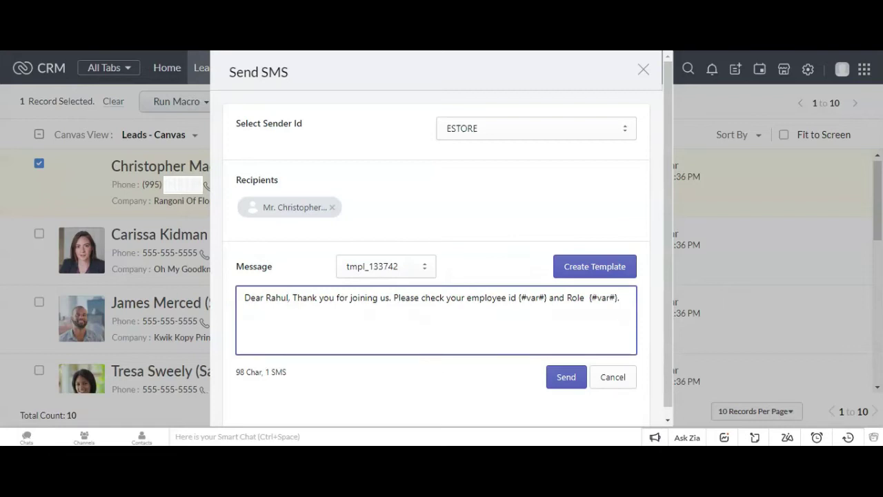
Fill in employee id 125510 and Role Operator, then send the SMS to the lead
{"action": "left_click_drag", "start_coordinate": [518, 297], "coordinate": [546, 297]}
{"action": "type", "text": "1"}
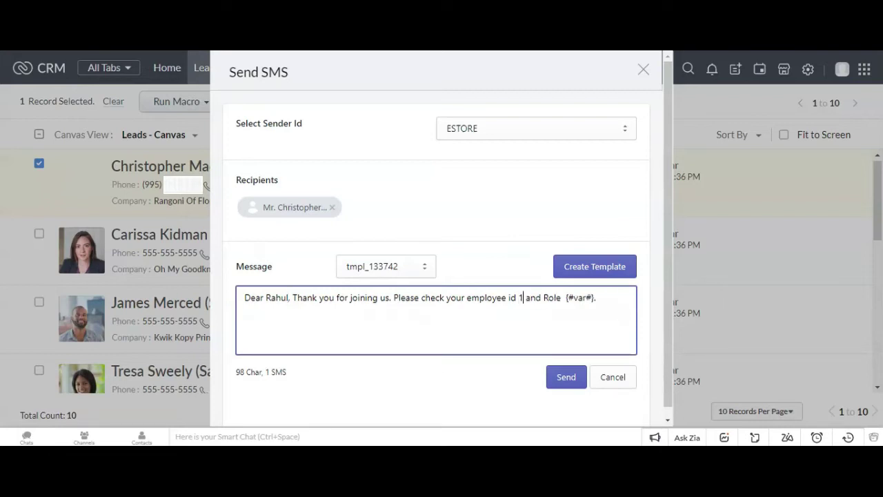
{"action": "type", "text": "25510"}
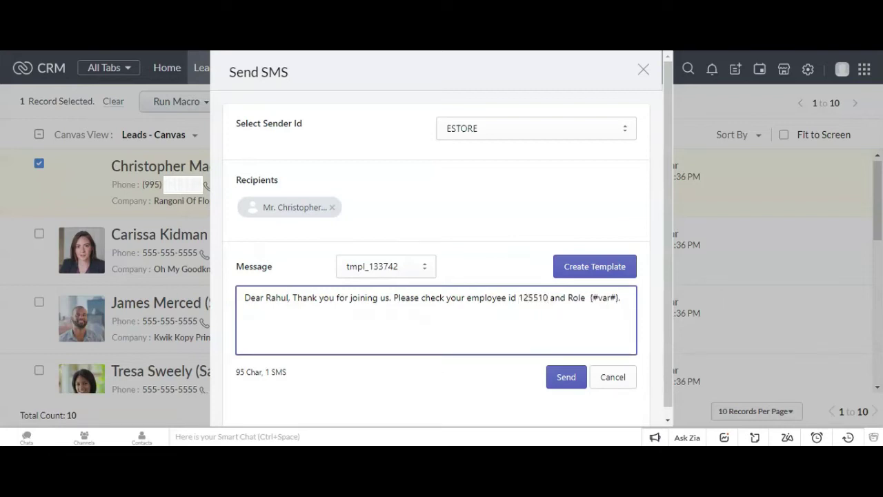
{"action": "left_click_drag", "start_coordinate": [587, 297], "coordinate": [620, 297]}
{"action": "type", "text": "Operat"}
{"action": "type", "text": "or"}
{"action": "left_click", "coordinate": [480, 378]}
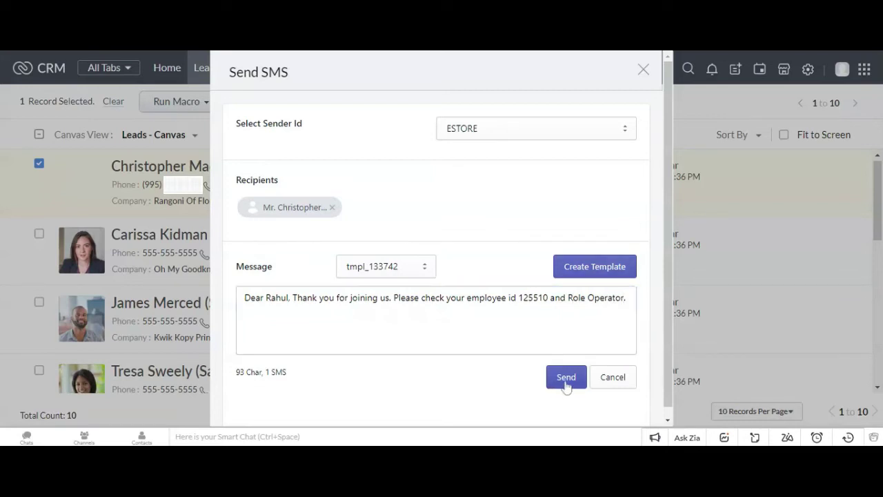
{"action": "left_click", "coordinate": [565, 383]}
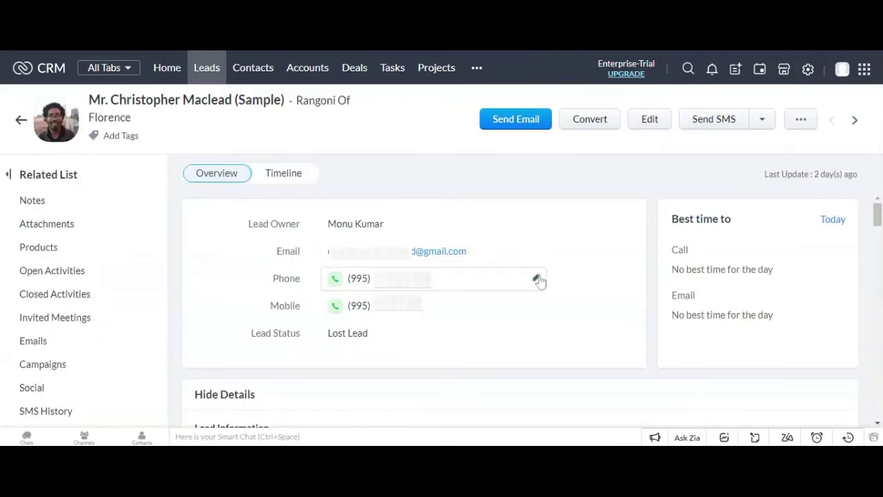
Scroll to the lead's SMS History and check the employee-id message shows DELIVRD
{"action": "scroll", "coordinate": [522, 351], "scroll_direction": "down", "scroll_amount": 5}
{"action": "scroll", "coordinate": [522, 351], "scroll_direction": "down", "scroll_amount": 5}
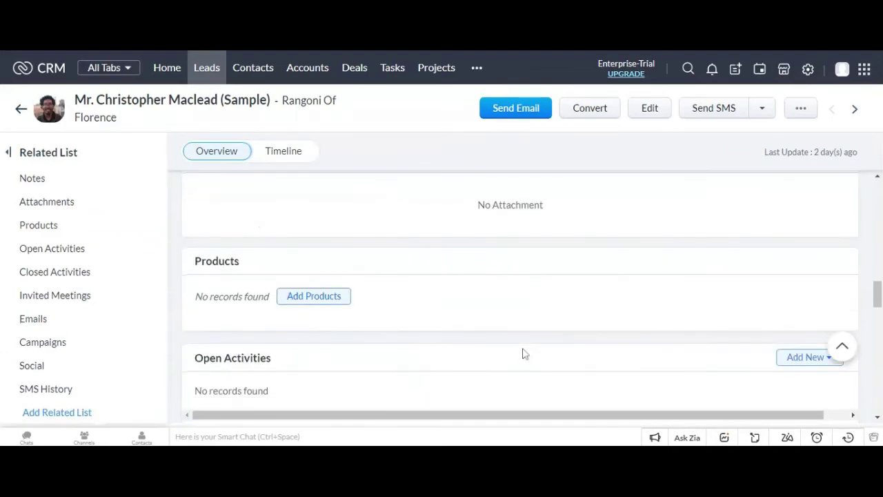
{"action": "scroll", "coordinate": [522, 353], "scroll_direction": "down", "scroll_amount": 5}
{"action": "scroll", "coordinate": [522, 356], "scroll_direction": "down", "scroll_amount": 5}
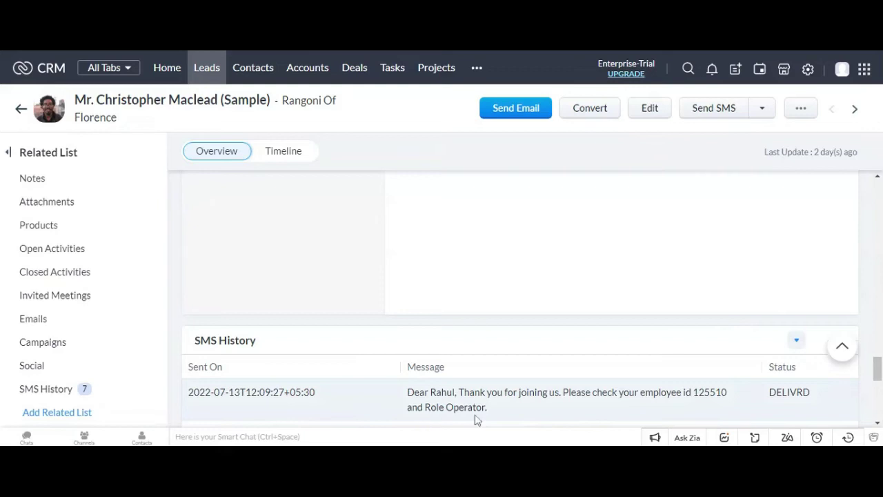
{"action": "mouse_move", "coordinate": [499, 412]}
{"action": "left_mouse_down"}
{"action": "mouse_move", "coordinate": [393, 414]}
{"action": "mouse_move", "coordinate": [251, 392]}
{"action": "mouse_move", "coordinate": [346, 405]}
{"action": "left_mouse_up"}
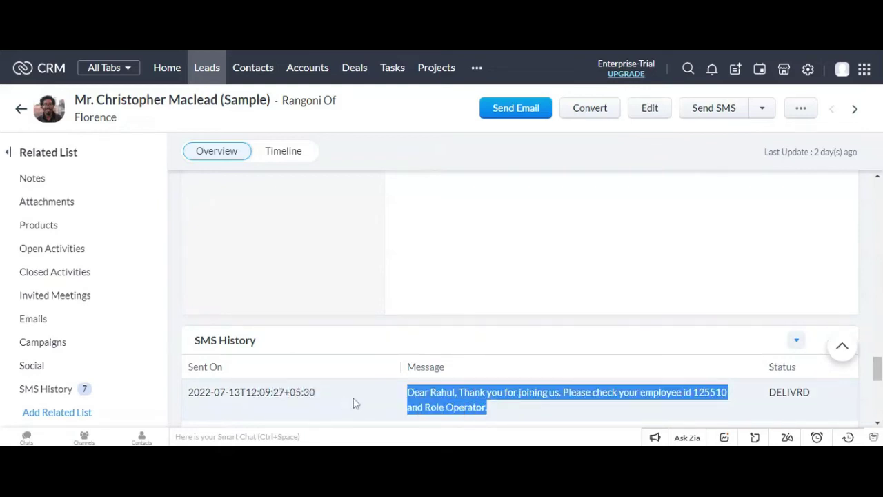
{"action": "left_click", "coordinate": [629, 419]}
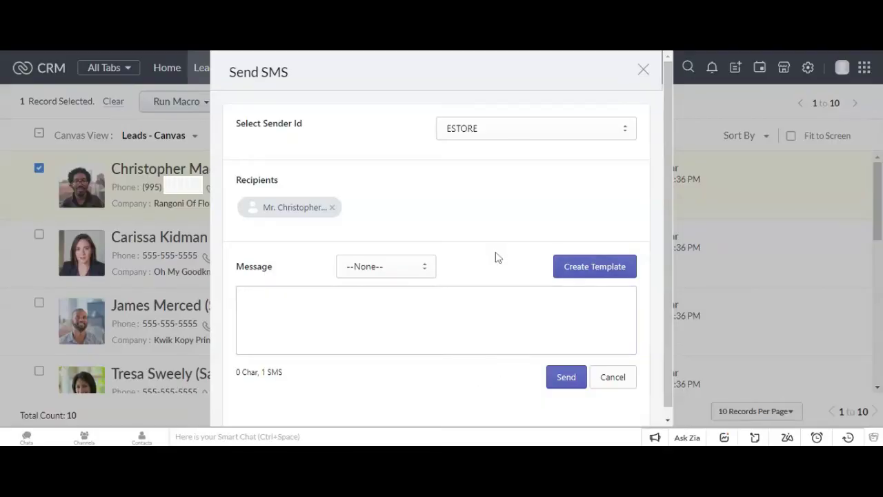
Save template 'Thank you messge' with First_Name and 'Thank you for query. We will revert back to you soon.'
{"action": "left_click", "coordinate": [575, 270]}
{"action": "type", "text": "Thank"}
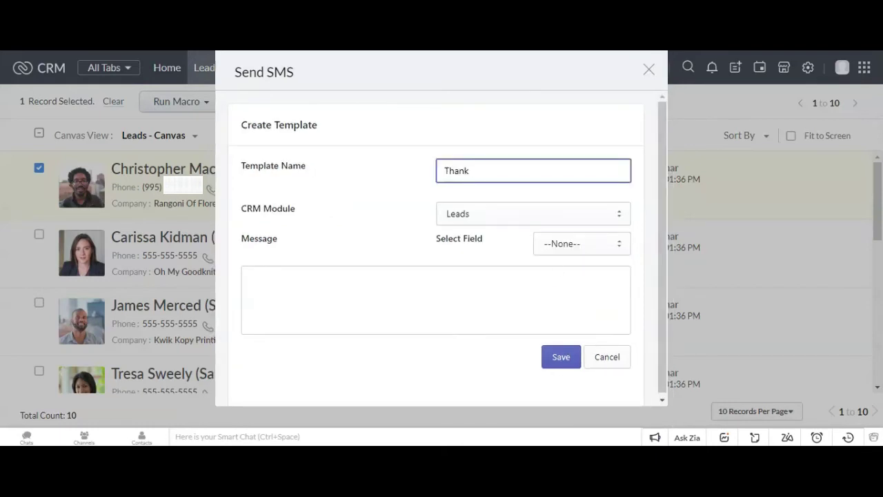
{"action": "type", "text": "you messge"}
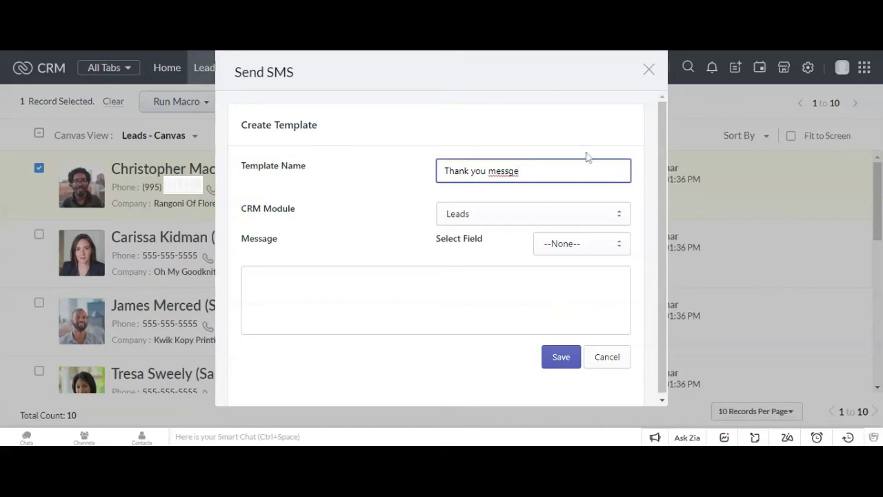
{"action": "left_click", "coordinate": [534, 276]}
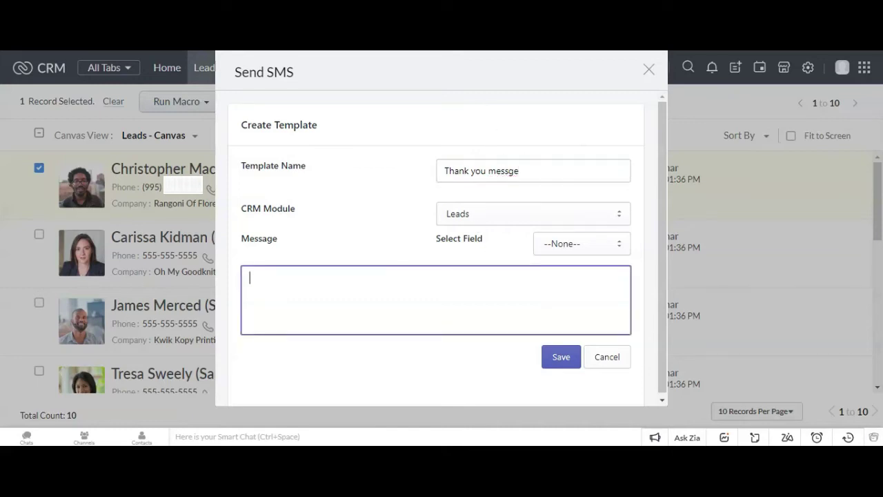
{"action": "type", "text": "Hi"}
{"action": "left_click", "coordinate": [582, 243]}
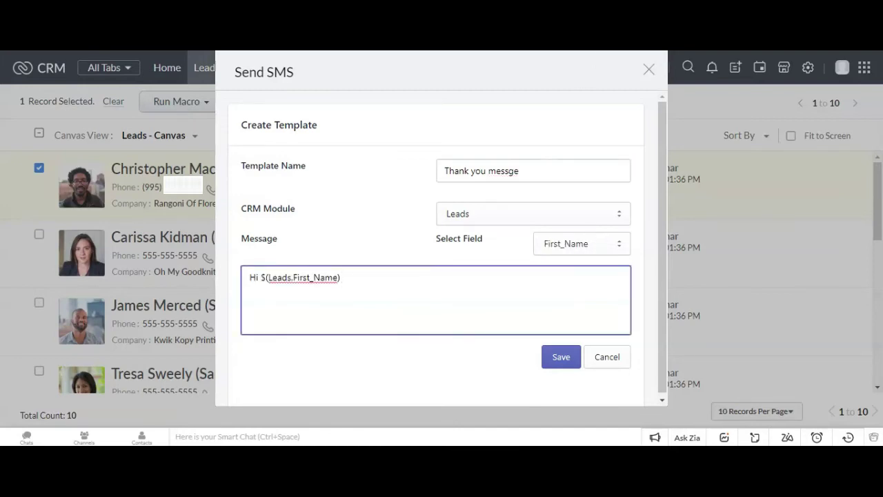
{"action": "type", "text": " thank you for query. We"}
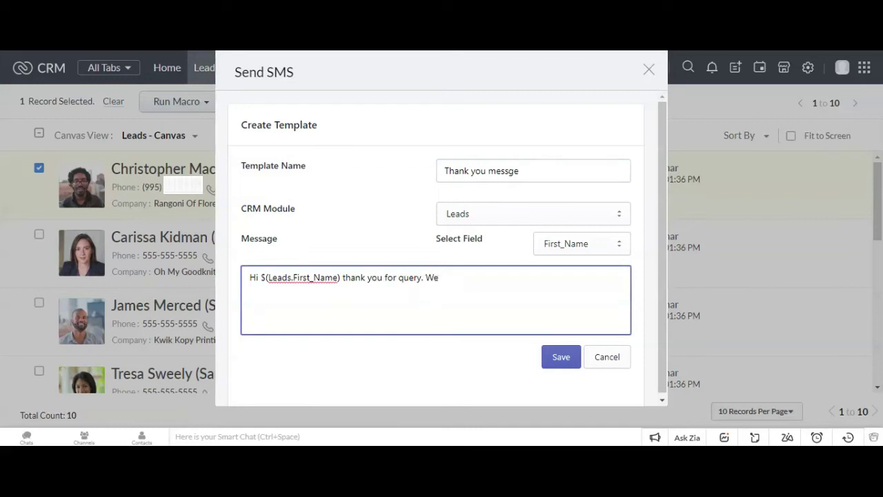
{"action": "type", "text": " will revert back to you soon"}
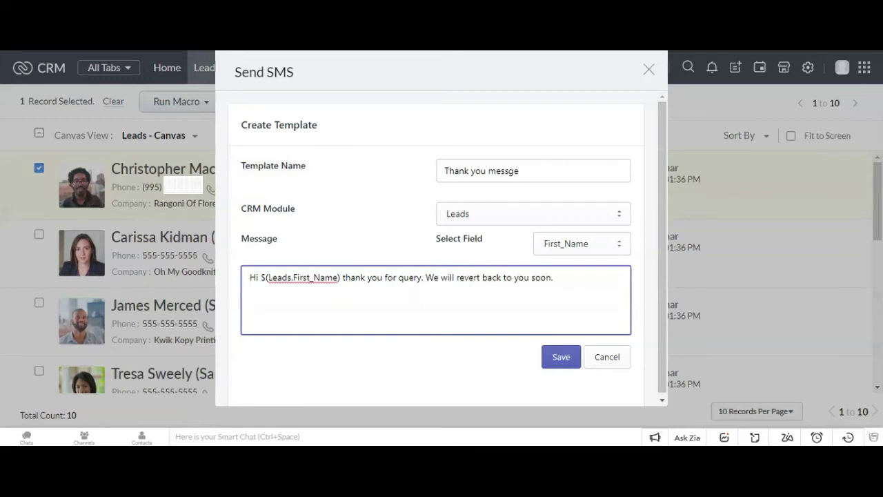
{"action": "type", "text": "."}
{"action": "left_click", "coordinate": [560, 357]}
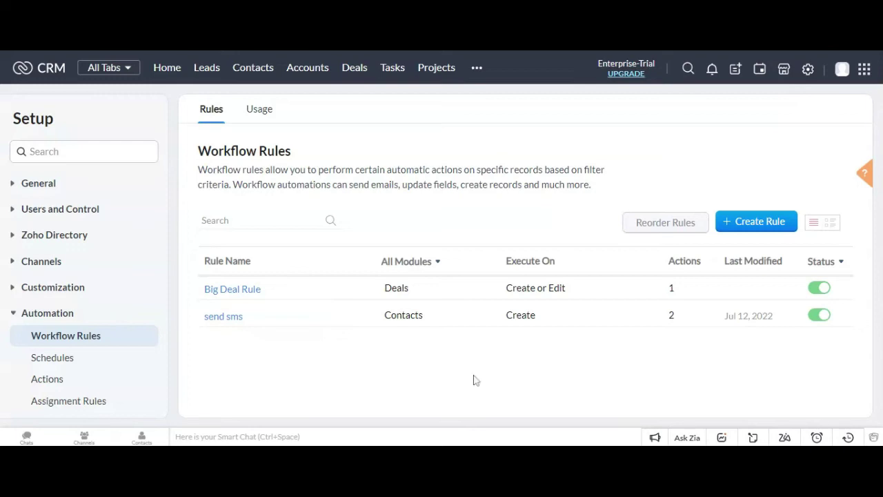
Open the send sms rule and add another SMSAlert(sendsms) custom instant action
{"action": "left_click", "coordinate": [234, 318]}
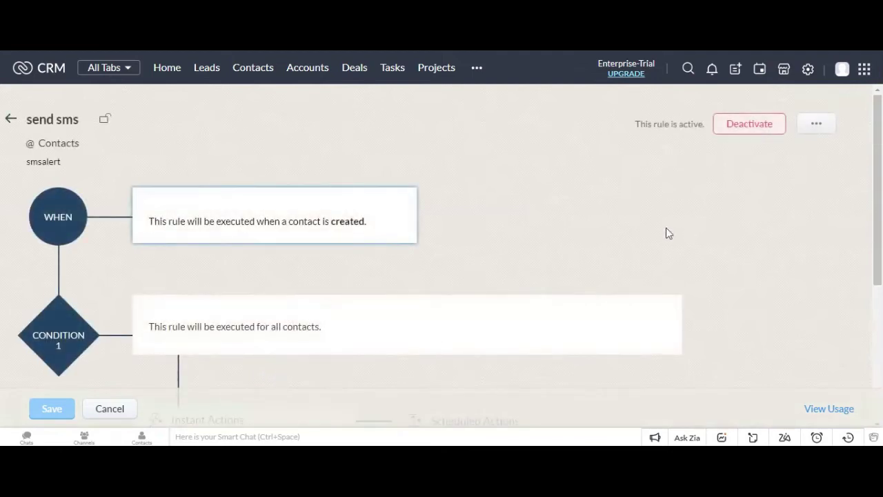
{"action": "scroll", "coordinate": [552, 245], "scroll_direction": "down", "scroll_amount": 2}
{"action": "scroll", "coordinate": [514, 262], "scroll_direction": "down", "scroll_amount": 3}
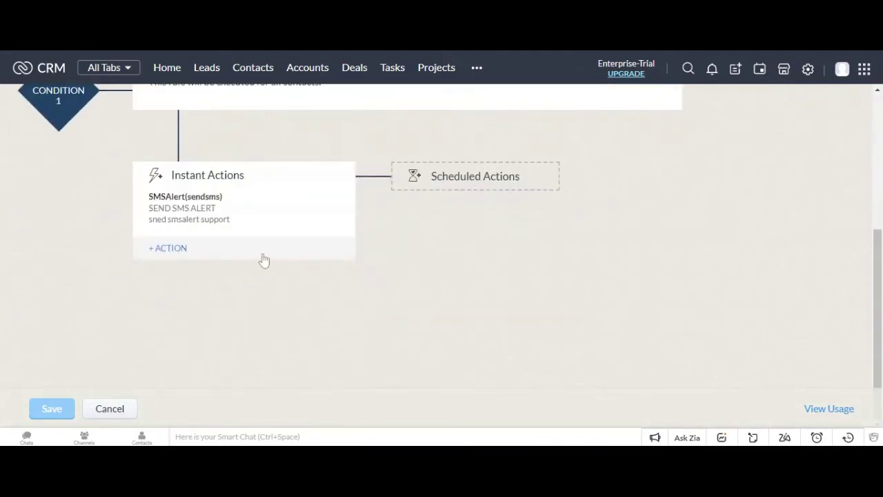
{"action": "left_click", "coordinate": [171, 250]}
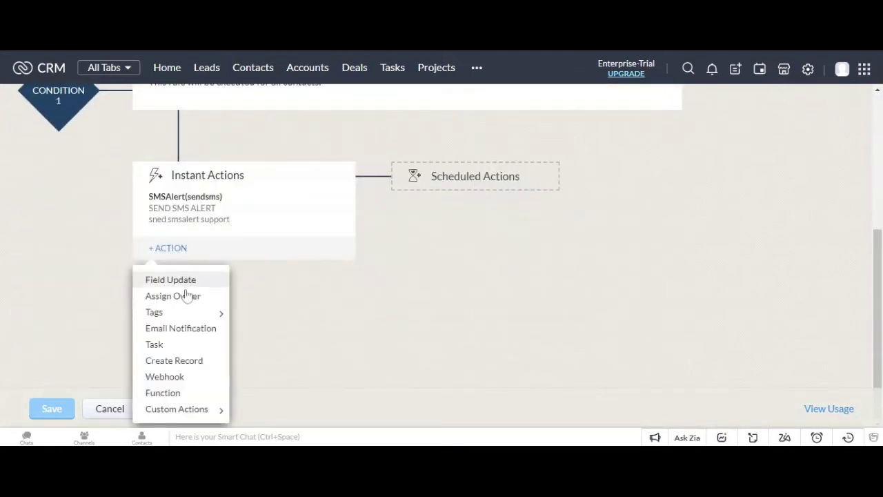
{"action": "mouse_move", "coordinate": [177, 409]}
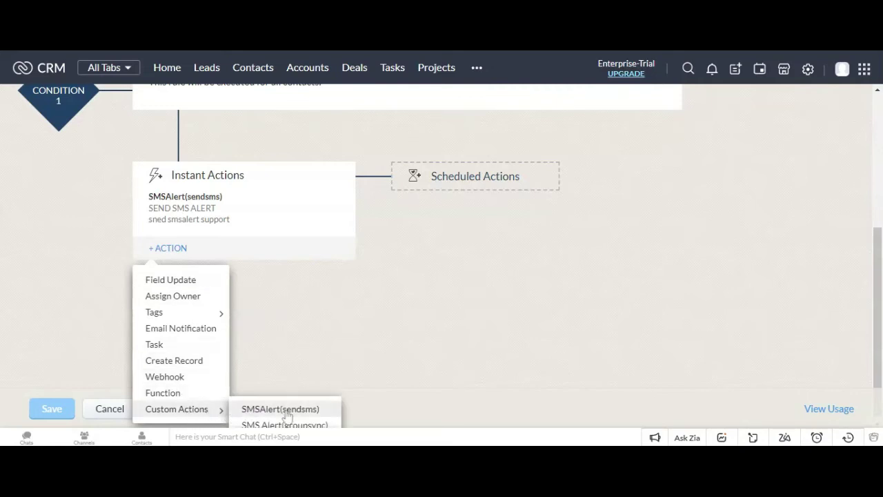
{"action": "left_click", "coordinate": [281, 412]}
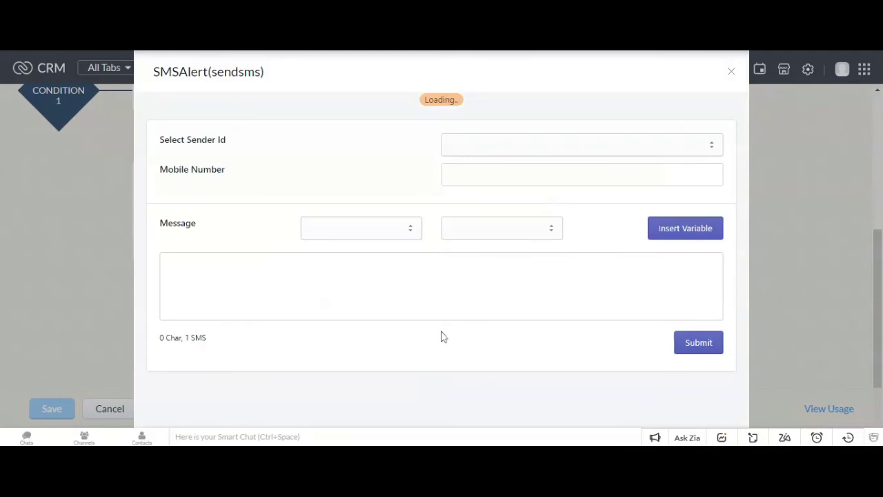
Write the message with the contact's Phone field and 'Thank you for contacting us. We will revert back to you soon.'
{"action": "left_click", "coordinate": [402, 205]}
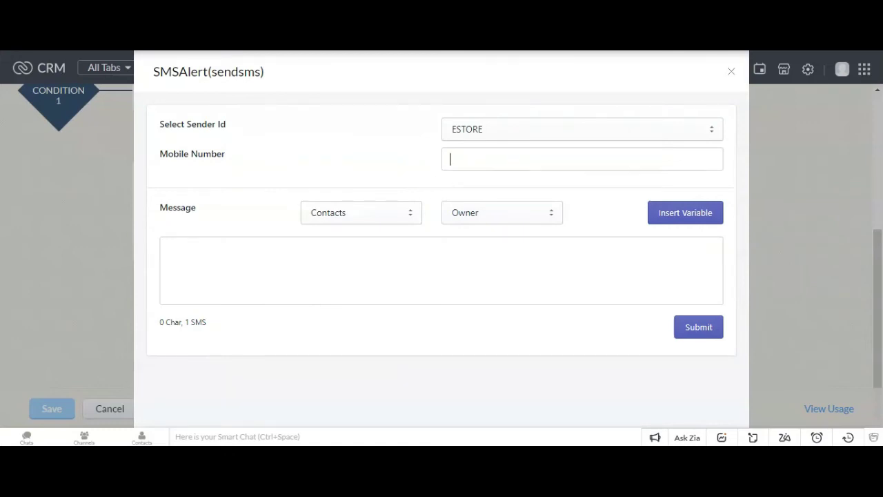
{"action": "left_click", "coordinate": [505, 184]}
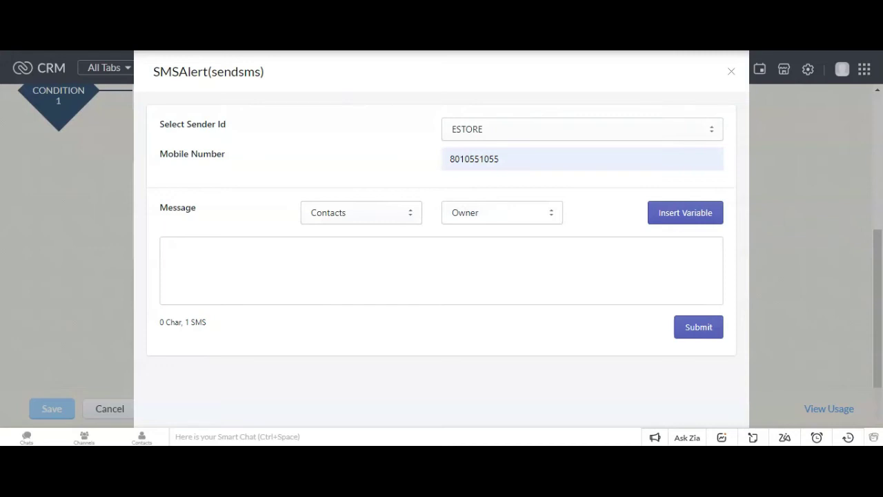
{"action": "key", "text": "Down"}
{"action": "type", "text": "H"}
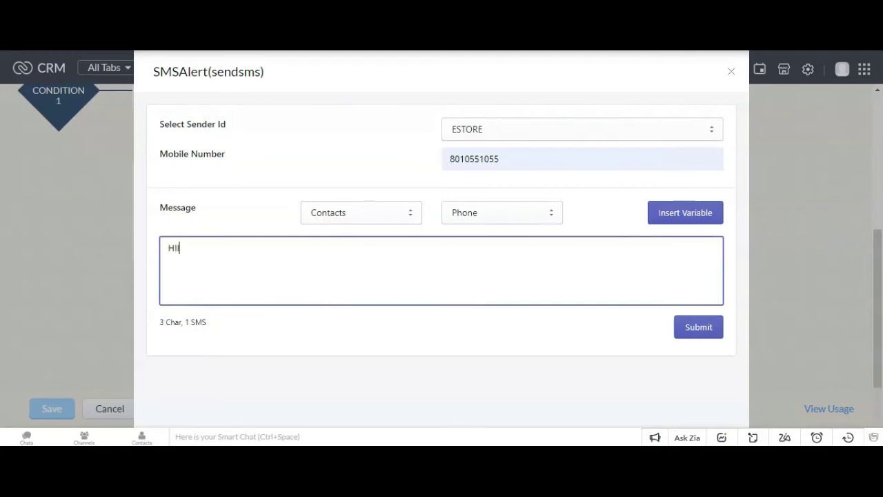
{"action": "left_click", "coordinate": [687, 217]}
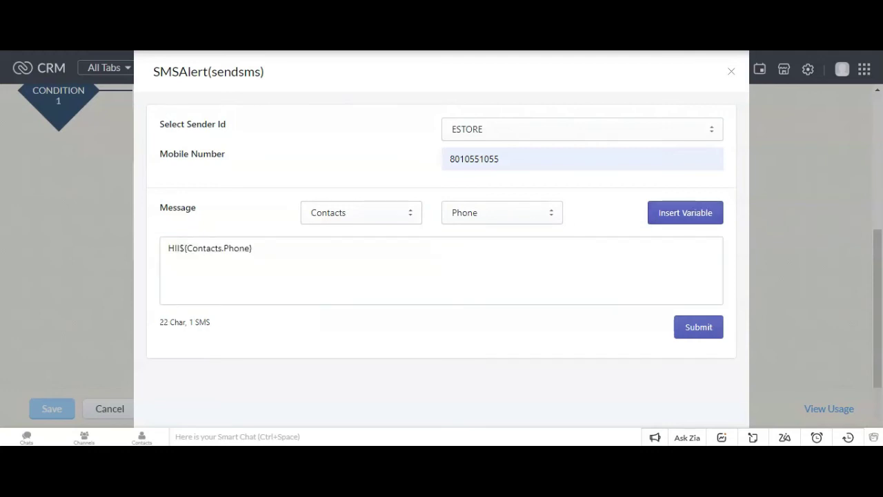
{"action": "type", "text": "Thank you for contacting us. We will revert back to you soon."}
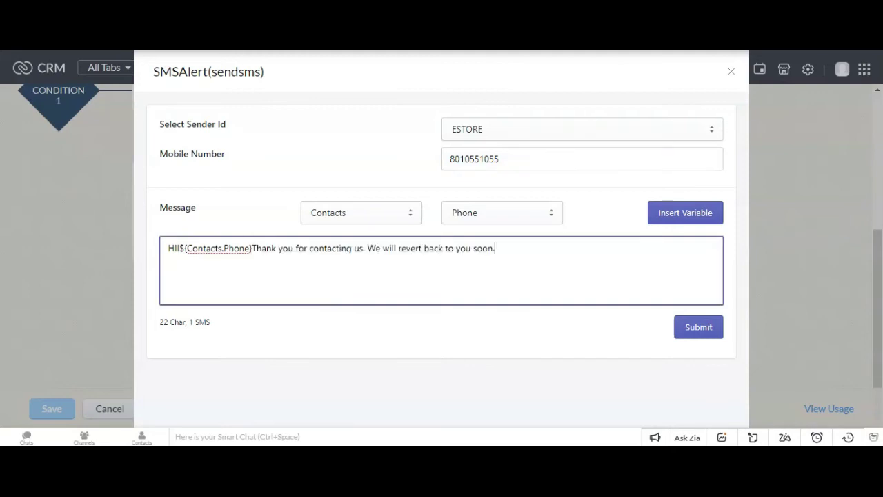
Set Mobile Number to ${Contacts.Phone}, then submit and attach the send-SMS action
{"action": "left_click_drag", "start_coordinate": [252, 248], "coordinate": [177, 247]}
{"action": "key", "text": "ctrl+c"}
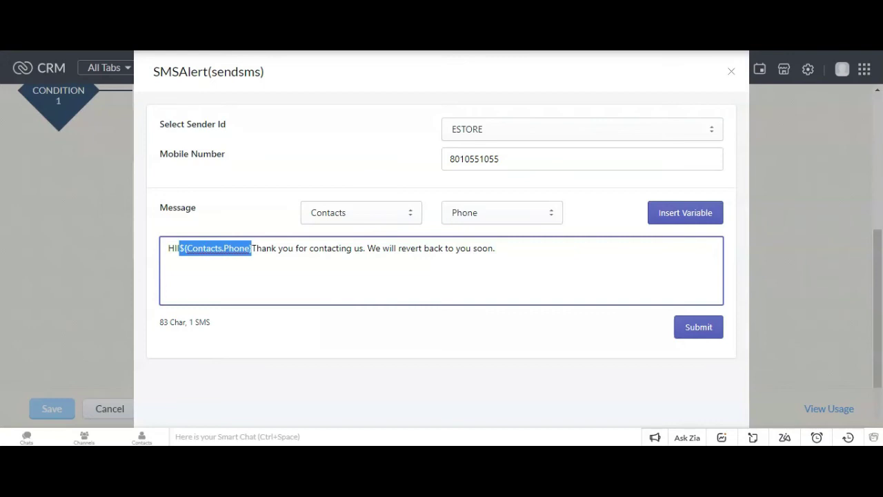
{"action": "left_click", "coordinate": [215, 248]}
{"action": "left_click_drag", "start_coordinate": [500, 159], "coordinate": [373, 184]}
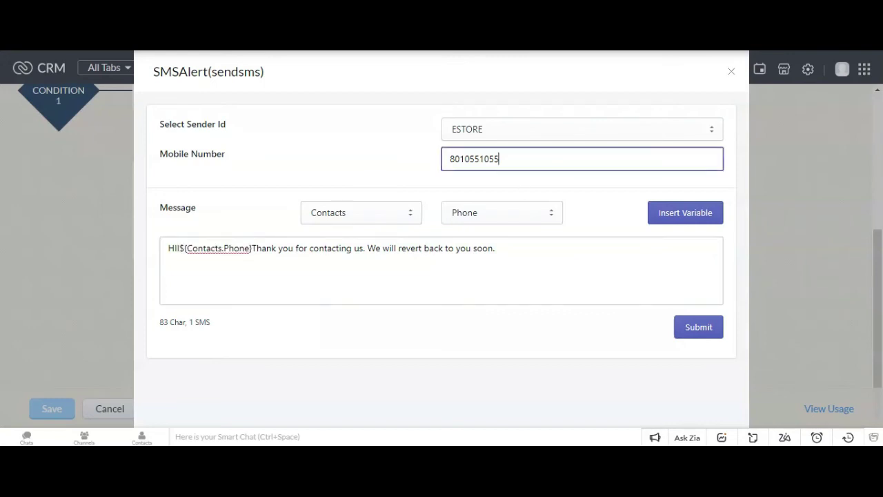
{"action": "key", "text": "ctrl+v"}
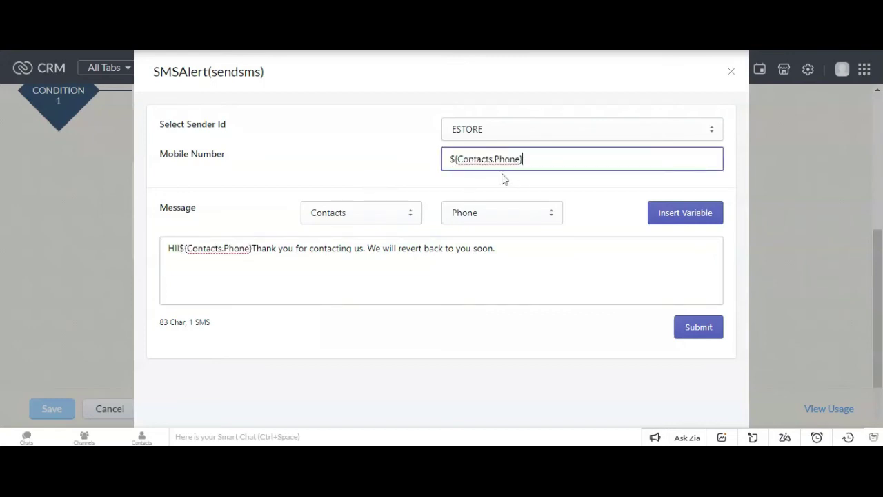
{"action": "left_click", "coordinate": [500, 250]}
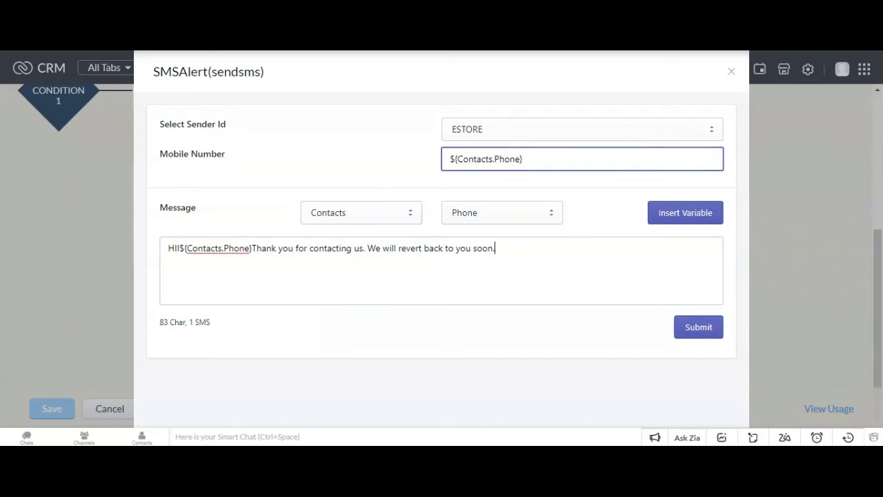
{"action": "left_click", "coordinate": [681, 329]}
{"action": "left_click", "coordinate": [588, 181]}
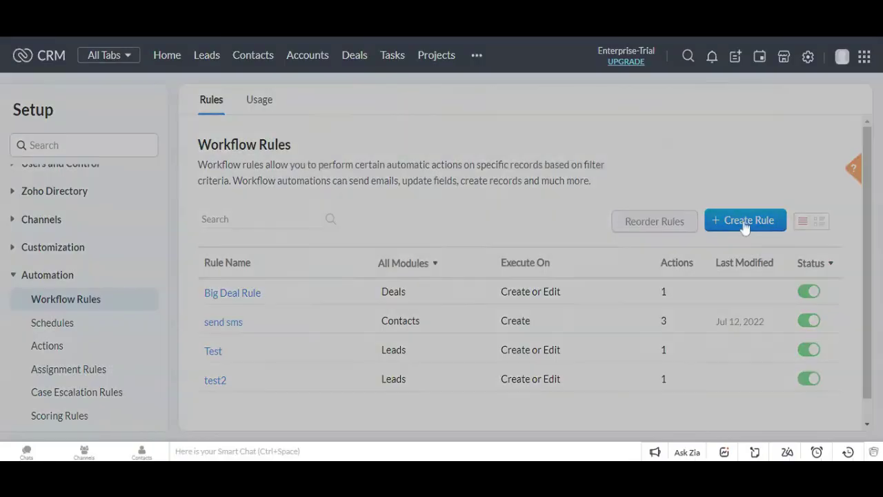
Create a Leads workflow rule named 'Send sms' with description 'SMS Alert'
{"action": "left_click", "coordinate": [745, 221]}
{"action": "left_click", "coordinate": [476, 111]}
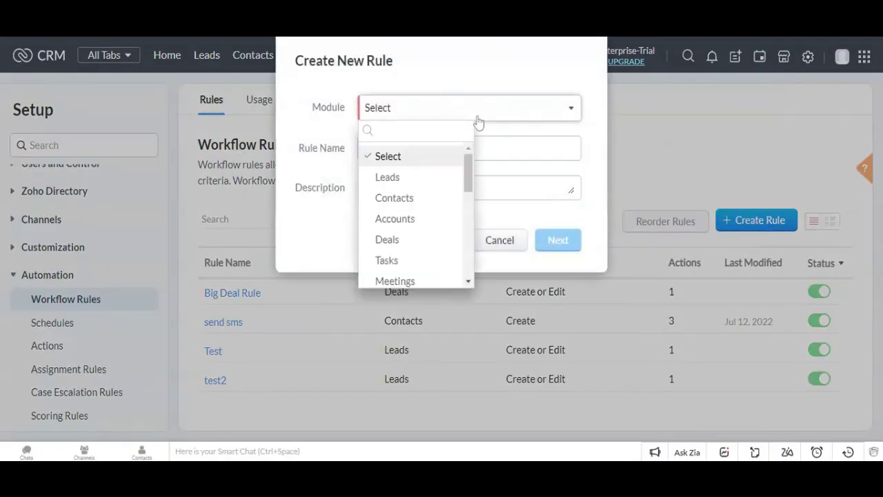
{"action": "left_click", "coordinate": [407, 179]}
{"action": "type", "text": "Send sms"}
{"action": "key", "text": "Tab"}
{"action": "type", "text": "SMS Alert"}
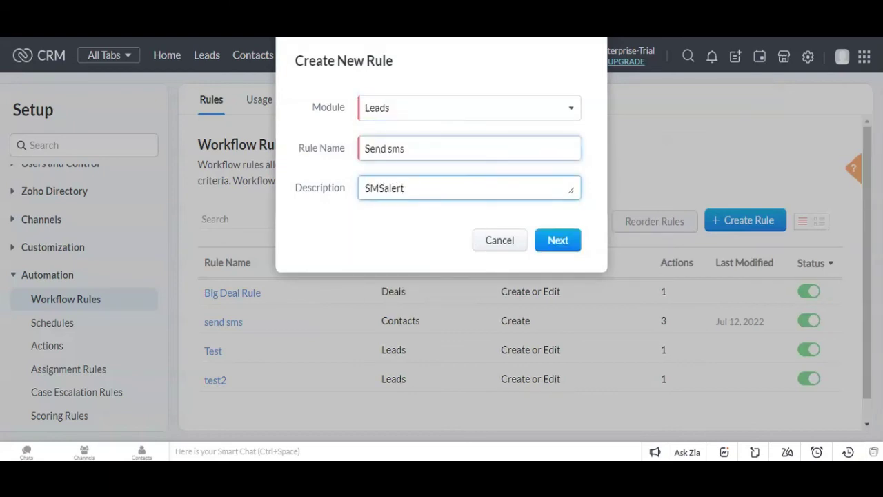
{"action": "left_click", "coordinate": [565, 247]}
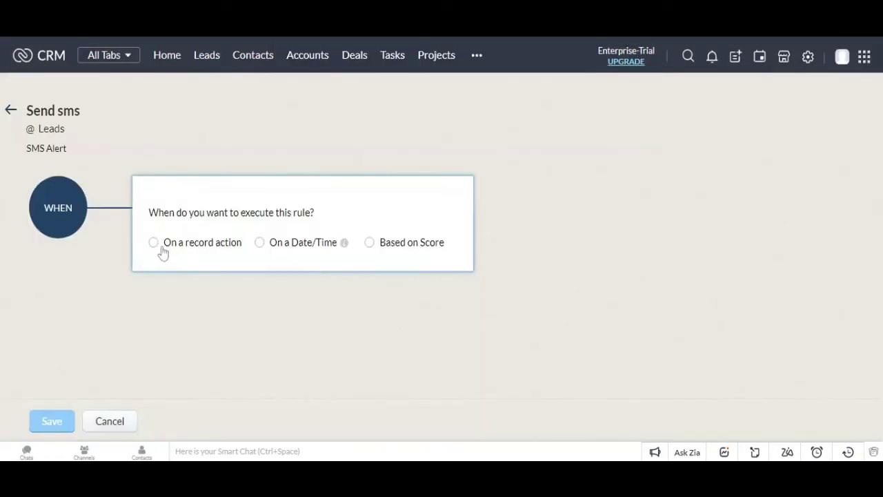
Trigger the rule when a lead is created, applying it to all leads
{"action": "left_click", "coordinate": [156, 245]}
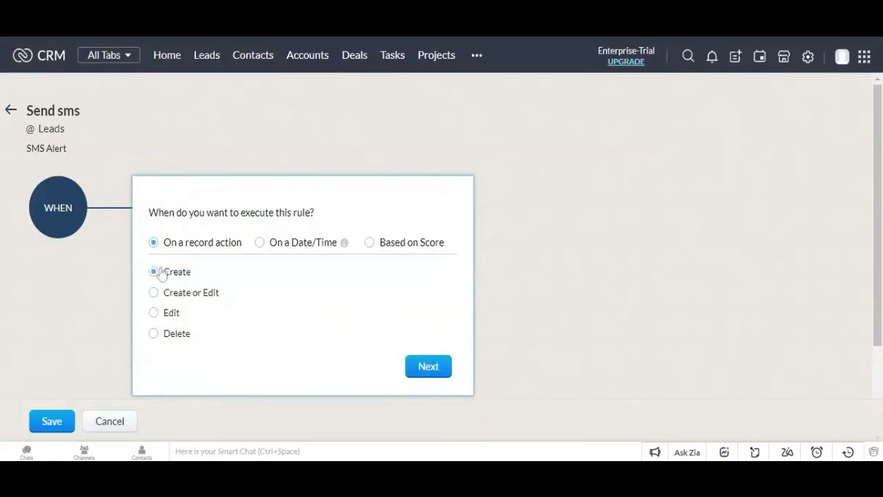
{"action": "left_click", "coordinate": [428, 369]}
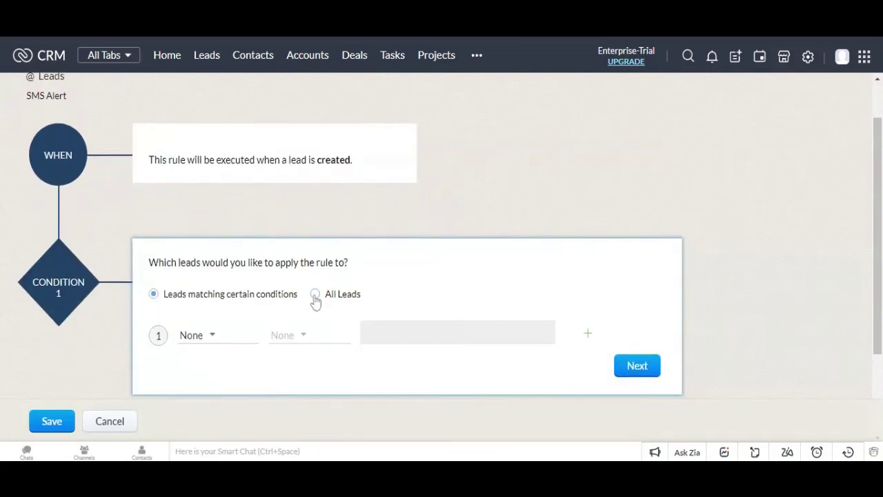
{"action": "left_click", "coordinate": [315, 295]}
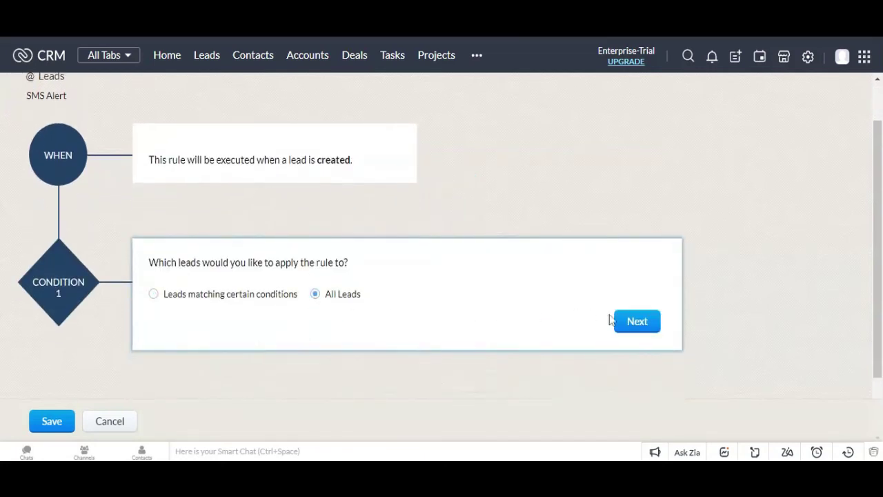
{"action": "left_click", "coordinate": [635, 330]}
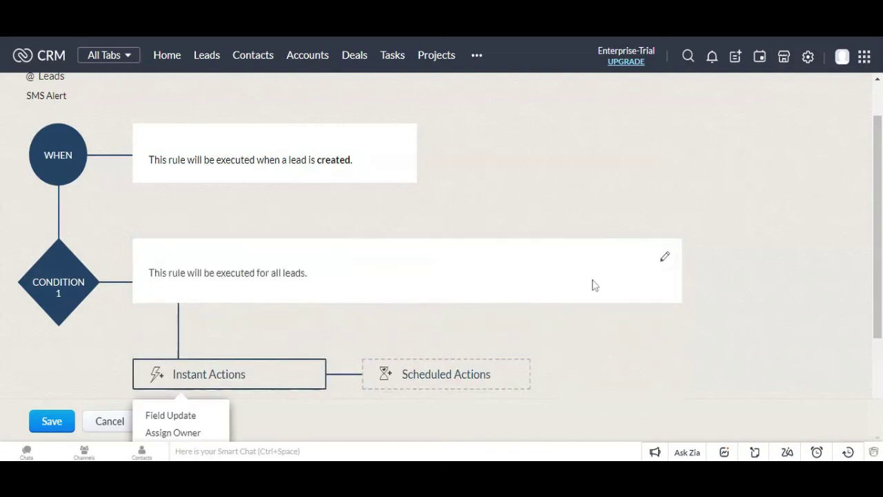
{"action": "scroll", "coordinate": [607, 283], "scroll_direction": "down", "scroll_amount": 3}
{"action": "mouse_move", "coordinate": [177, 396]}
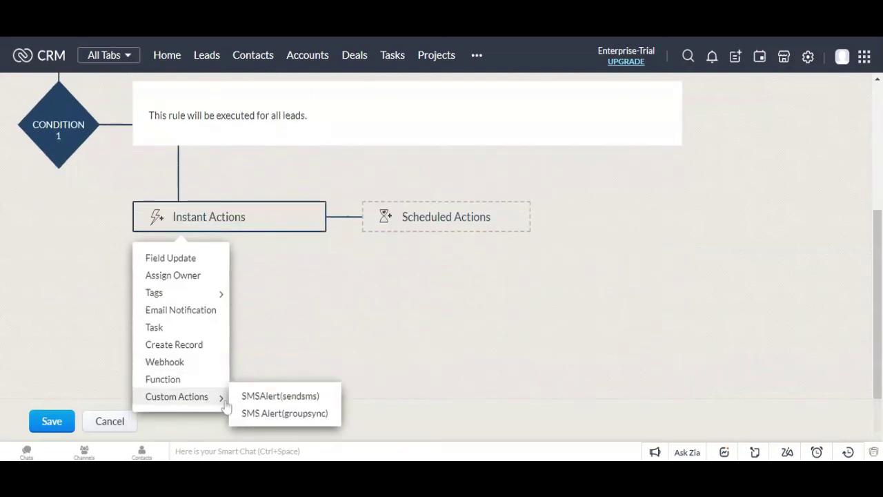
Add the groupsync custom action and set its Name to ${!Leads.First_Name}
{"action": "left_click", "coordinate": [271, 413]}
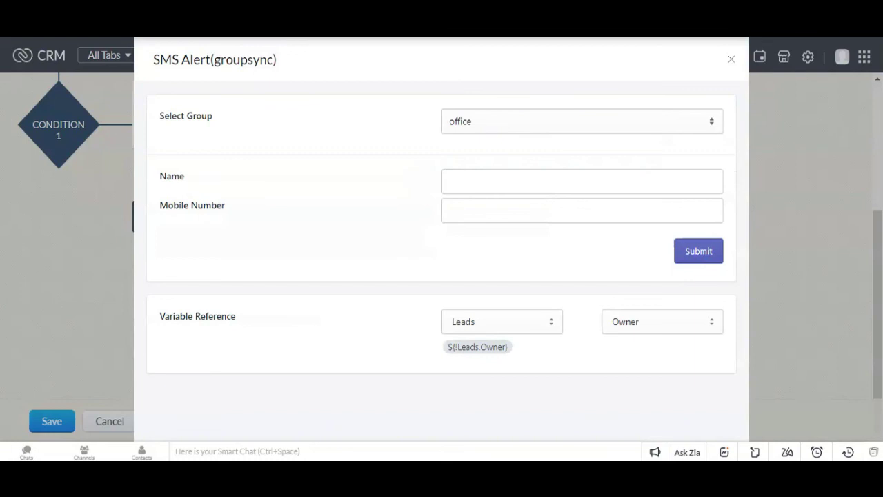
{"action": "left_click", "coordinate": [450, 181]}
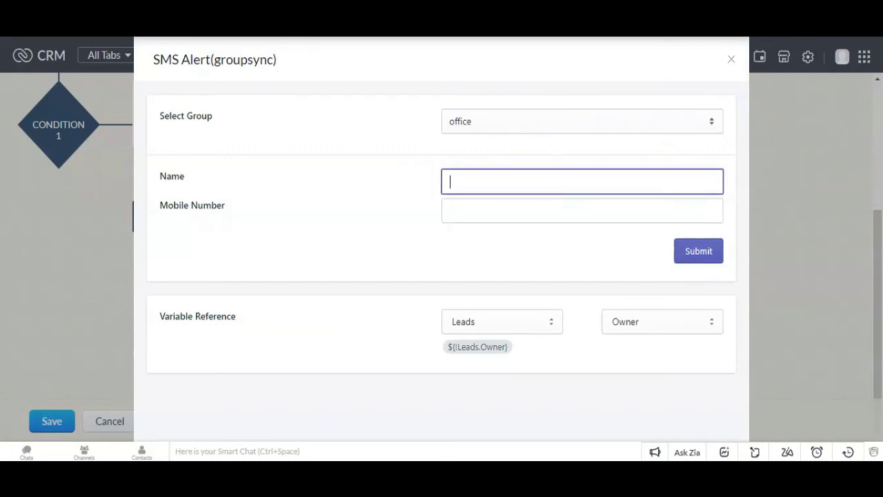
{"action": "left_click", "coordinate": [734, 407]}
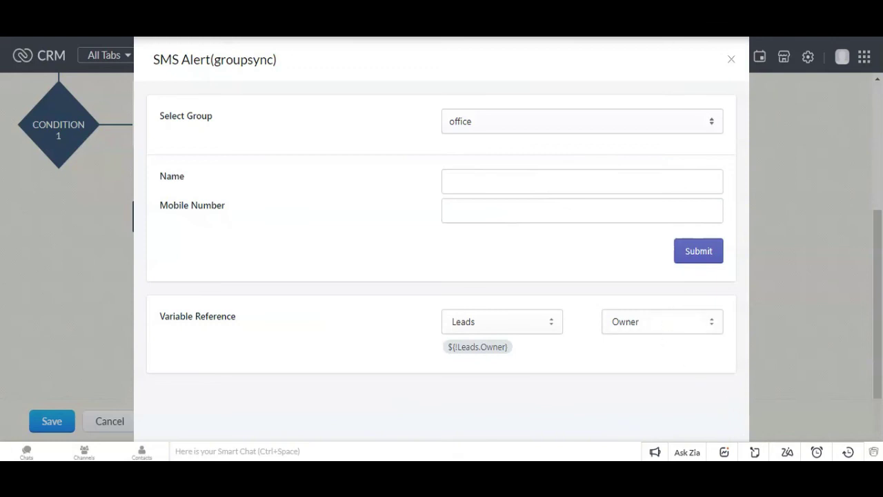
{"action": "left_click", "coordinate": [662, 321]}
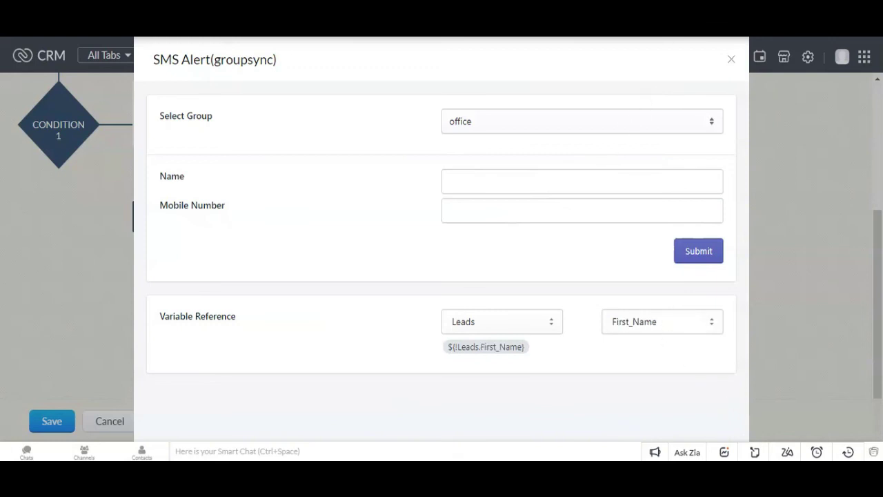
{"action": "left_click", "coordinate": [488, 351]}
{"action": "key", "text": "ctrl+v"}
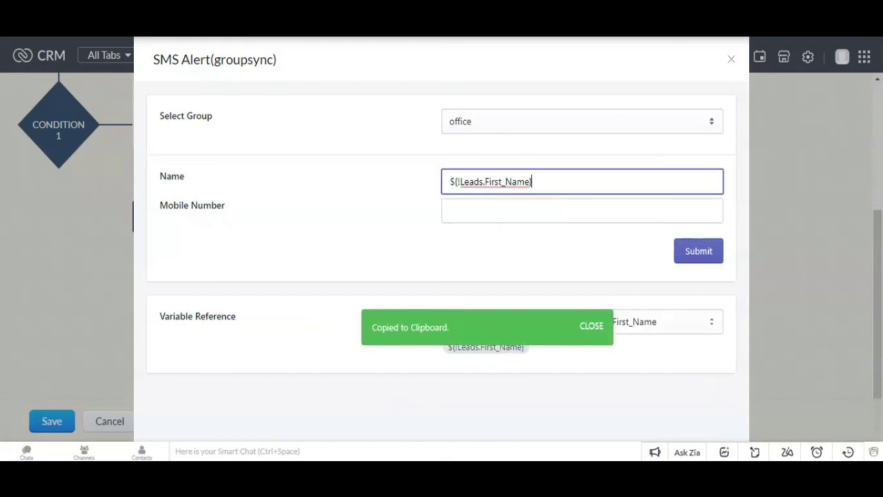
{"action": "left_click", "coordinate": [429, 271]}
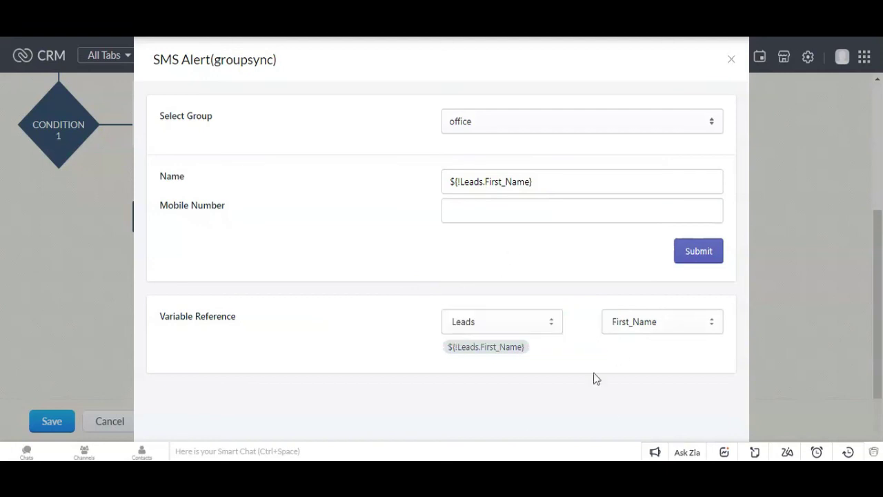
Set Mobile Number to ${!Leads.Mobile} and submit the group-sync action
{"action": "left_click", "coordinate": [627, 329]}
{"action": "left_click", "coordinate": [642, 186]}
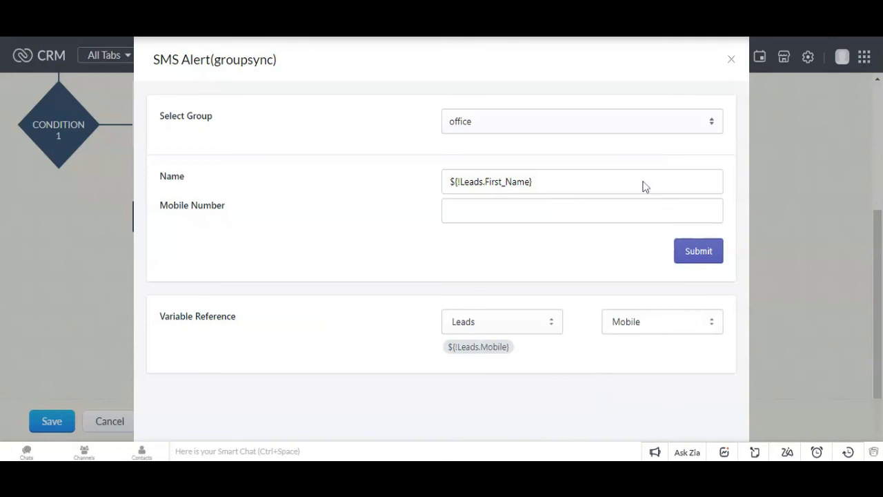
{"action": "left_click", "coordinate": [482, 353]}
{"action": "left_click", "coordinate": [587, 329]}
{"action": "left_click", "coordinate": [582, 211]}
{"action": "key", "text": "ctrl+v"}
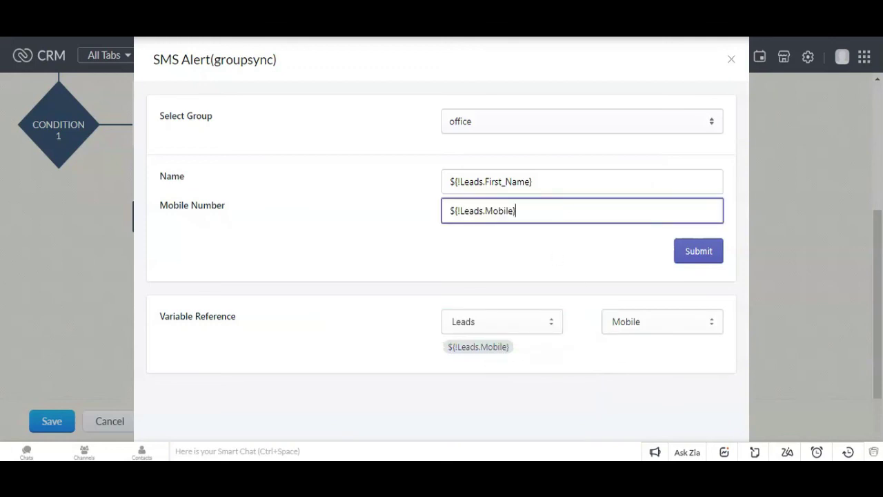
{"action": "left_click", "coordinate": [516, 236]}
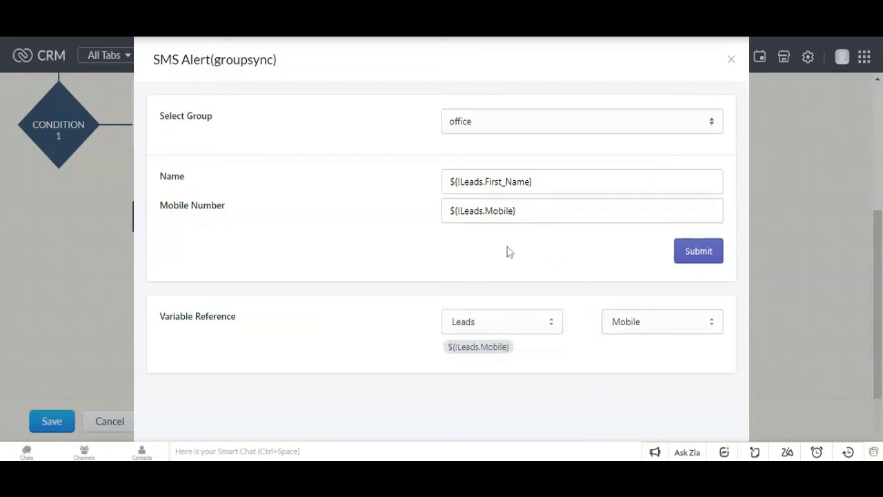
{"action": "left_click", "coordinate": [688, 261]}
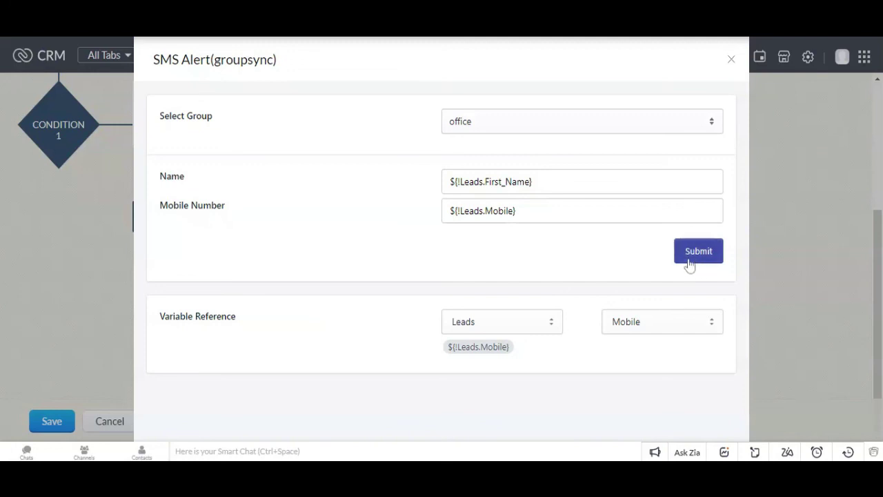
Name the SMS Alert groupsync custom action 'Add Namber to group'
{"action": "type", "text": "Add"}
{"action": "key", "text": "BackSpace"}
{"action": "type", "text": "Namber"}
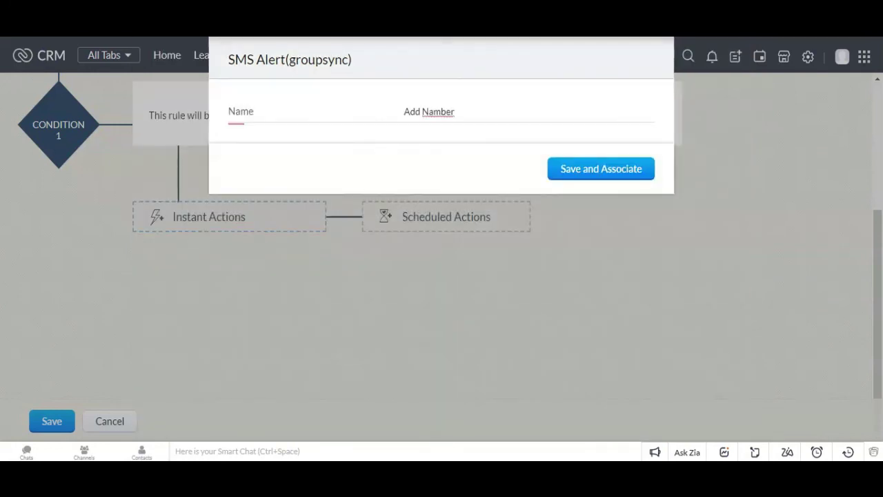
{"action": "type", "text": " to grou"}
{"action": "key", "text": "BackSpace"}
{"action": "key", "text": "BackSpace"}
{"action": "key", "text": "BackSpace"}
{"action": "type", "text": "group"}
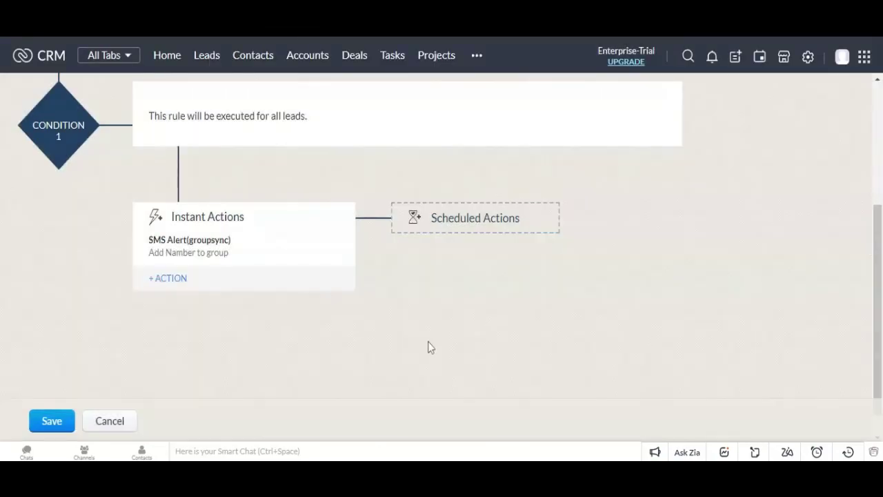